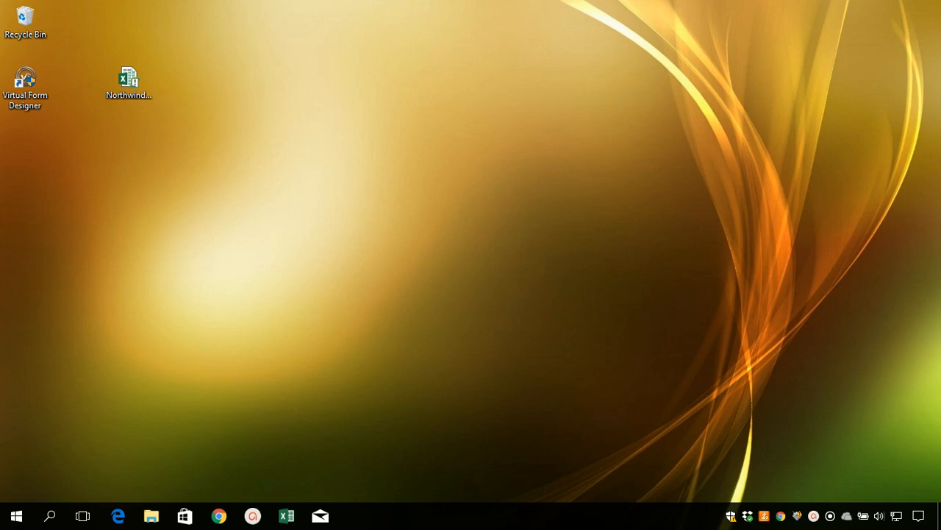
Open the Northwind workbook from the desktop and review its sheets from Categories through Product.
left_click(129, 87)
double_click(130, 89)
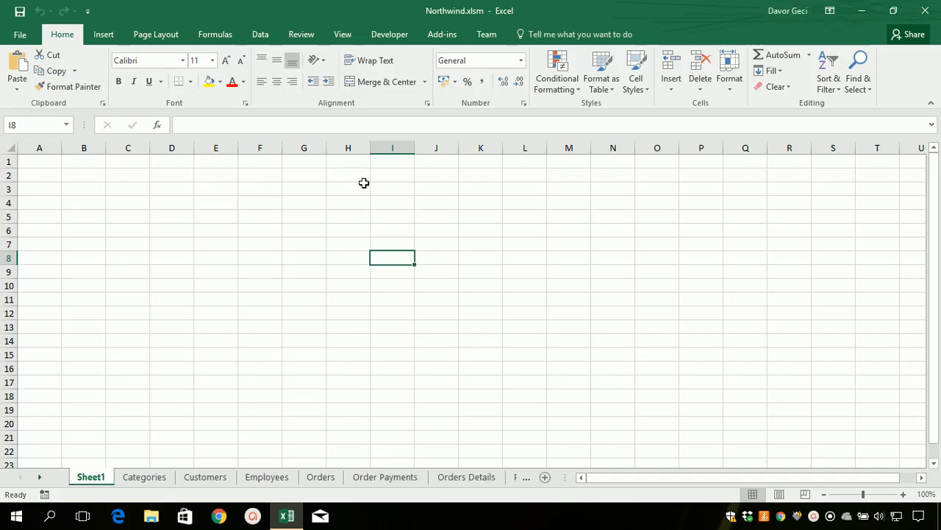
left_click(142, 477)
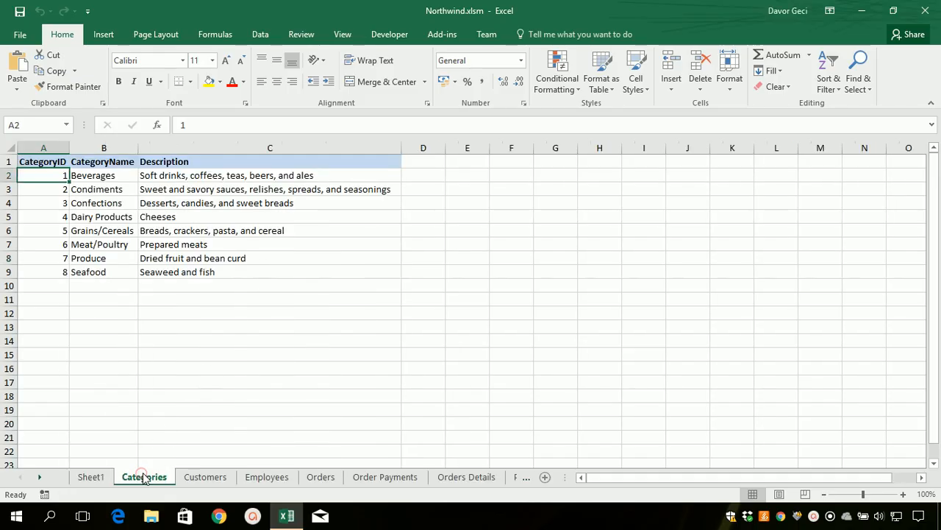
left_click(199, 477)
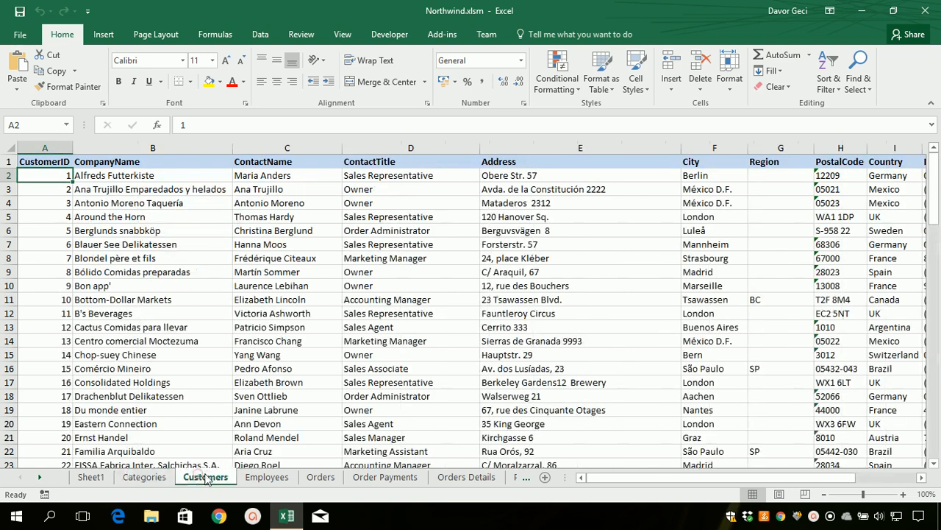
left_click(271, 480)
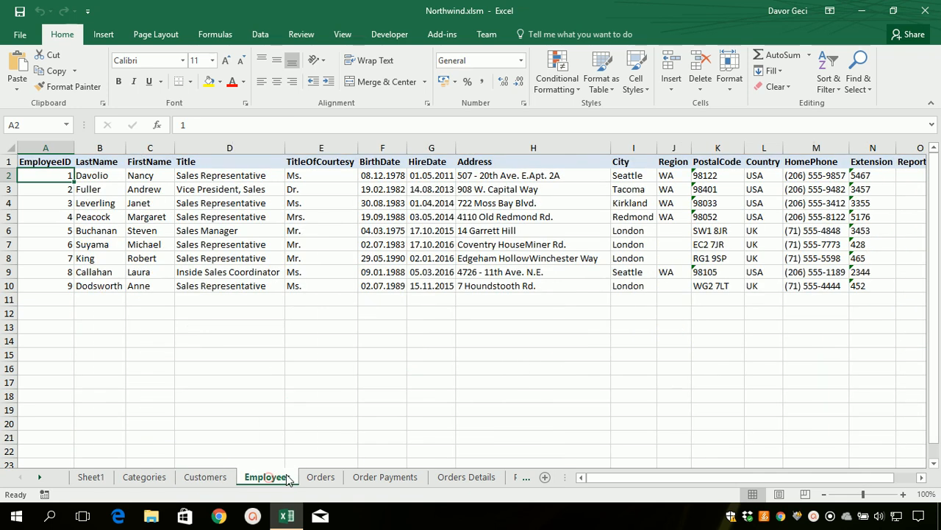
left_click(321, 478)
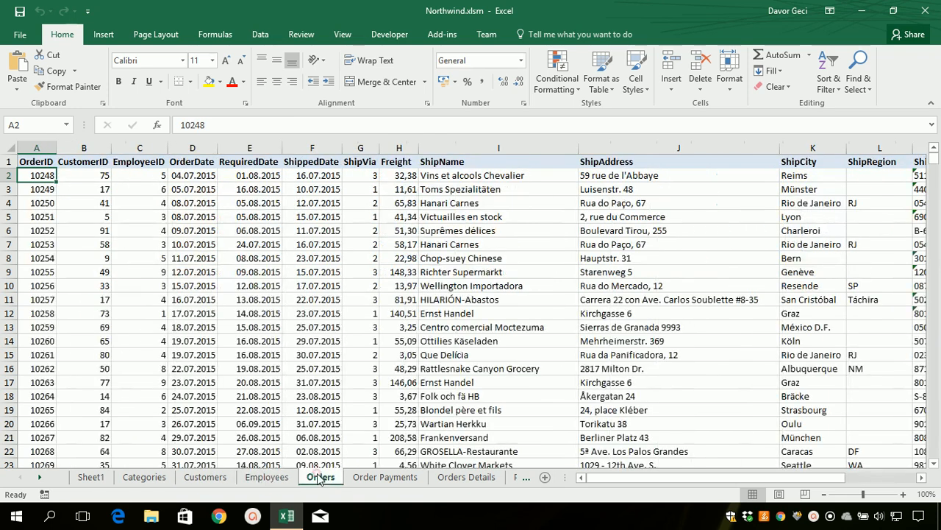
left_click(390, 477)
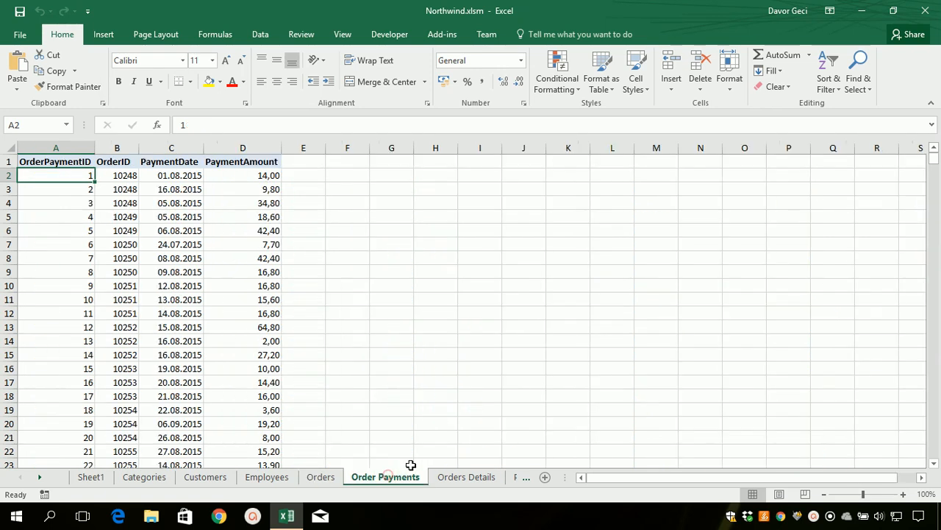
left_click(462, 479)
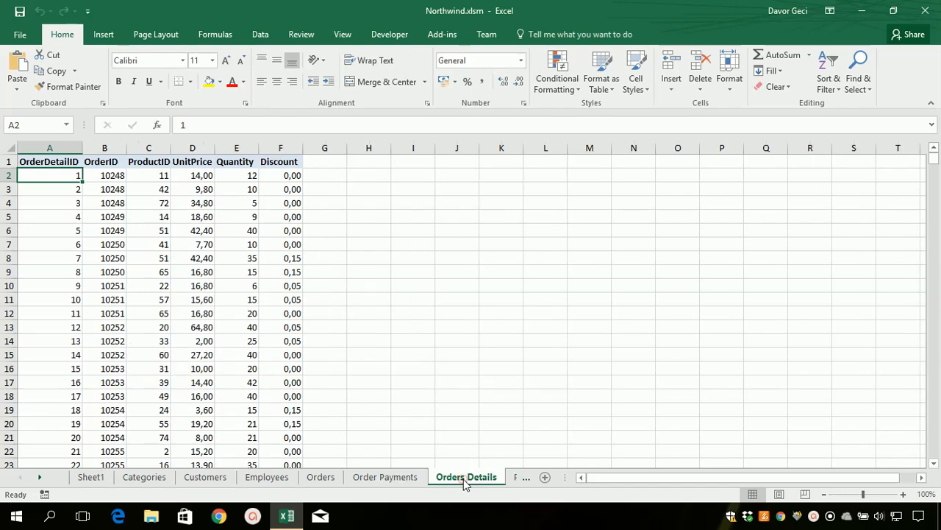
left_click(513, 478)
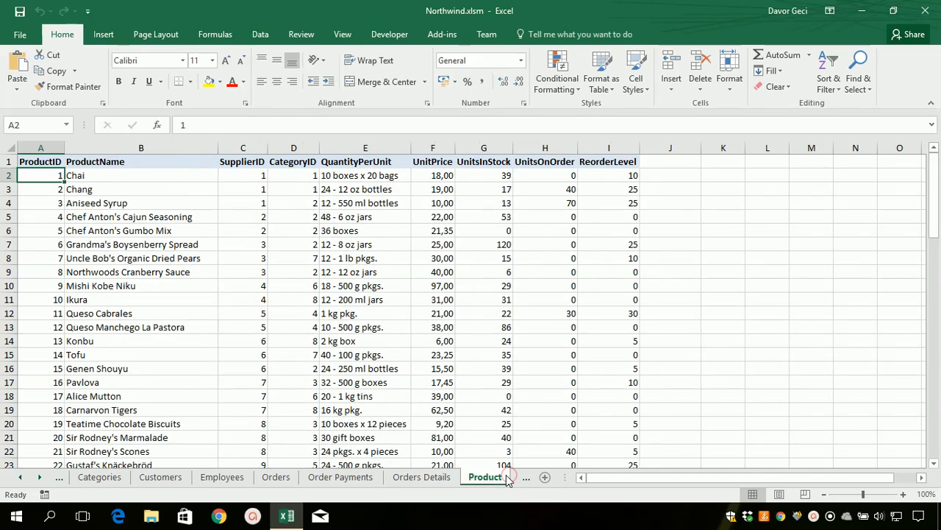
Review the Shippers and Suppliers sheets, return to Sheet1 and close the workbook.
left_click(39, 478)
left_click(39, 478)
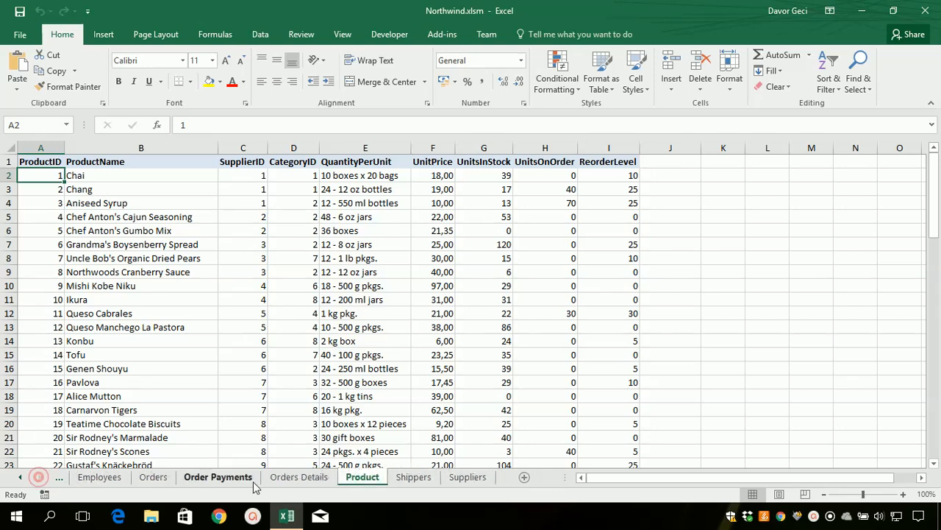
left_click(405, 479)
left_click(462, 479)
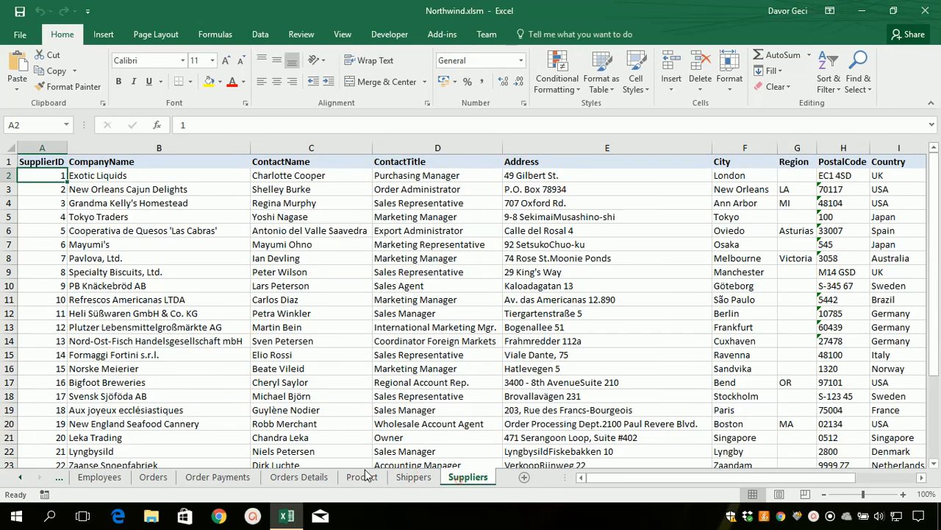
left_click(19, 478)
left_click(19, 478)
left_click(19, 478)
left_click(91, 477)
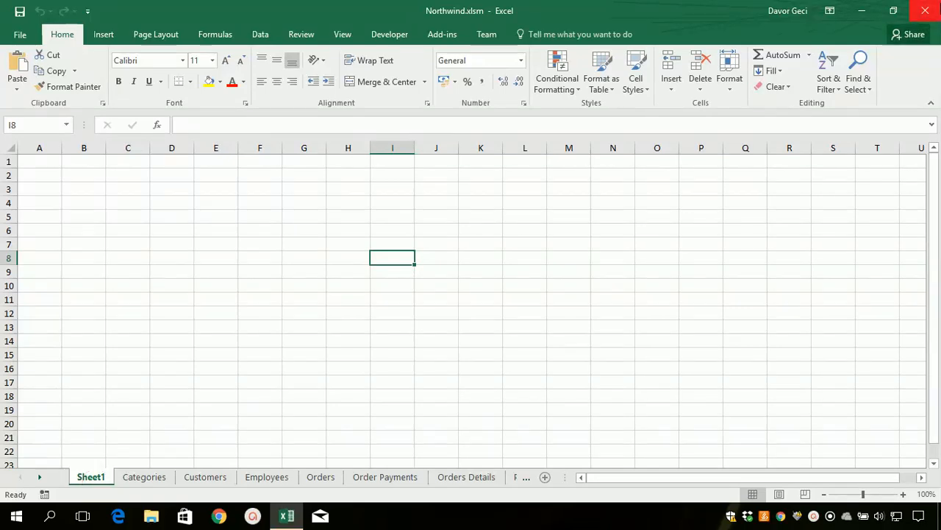
left_click(921, 10)
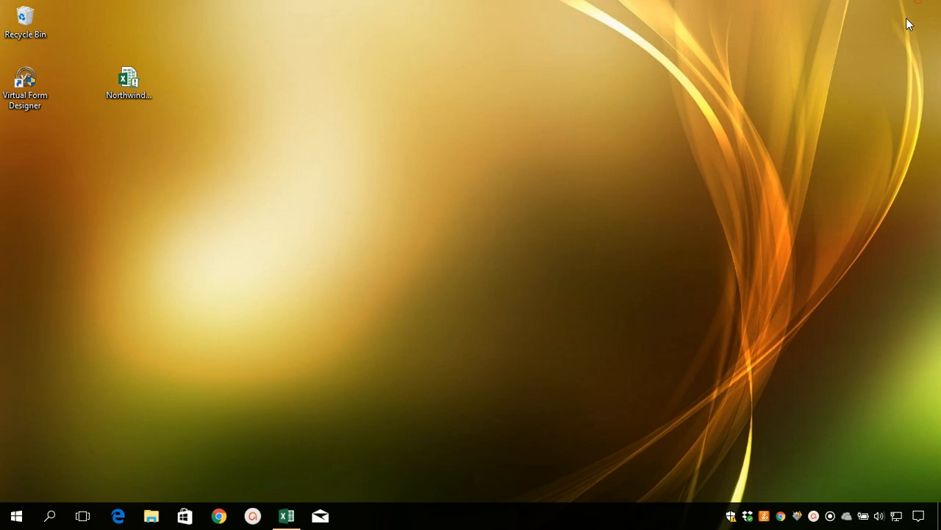
Launch Virtual Form Designer and create a new definition file named VFFile1.vf on the Desktop.
double_click(28, 87)
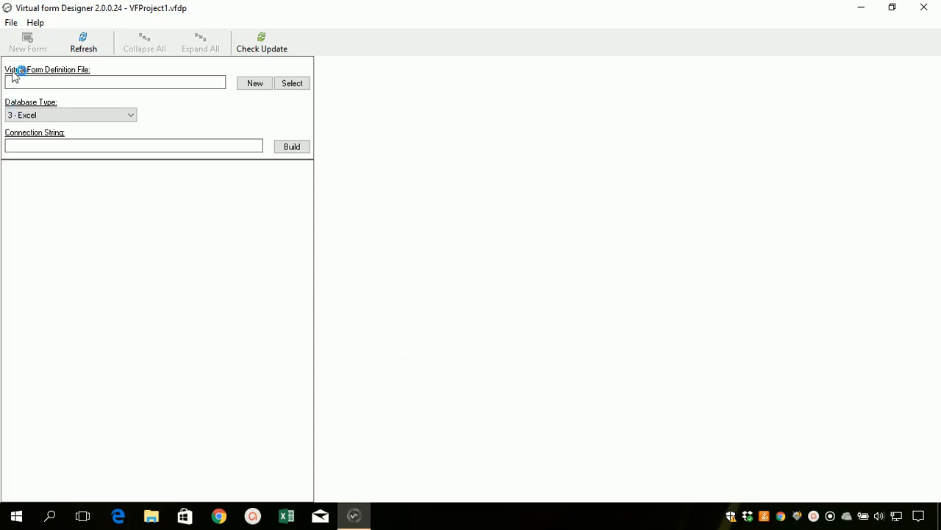
left_click(256, 86)
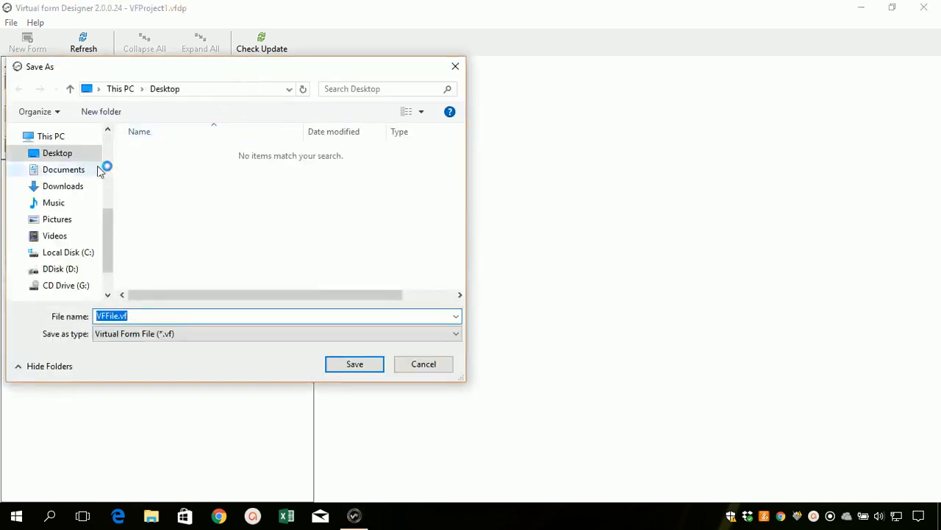
left_click(119, 320)
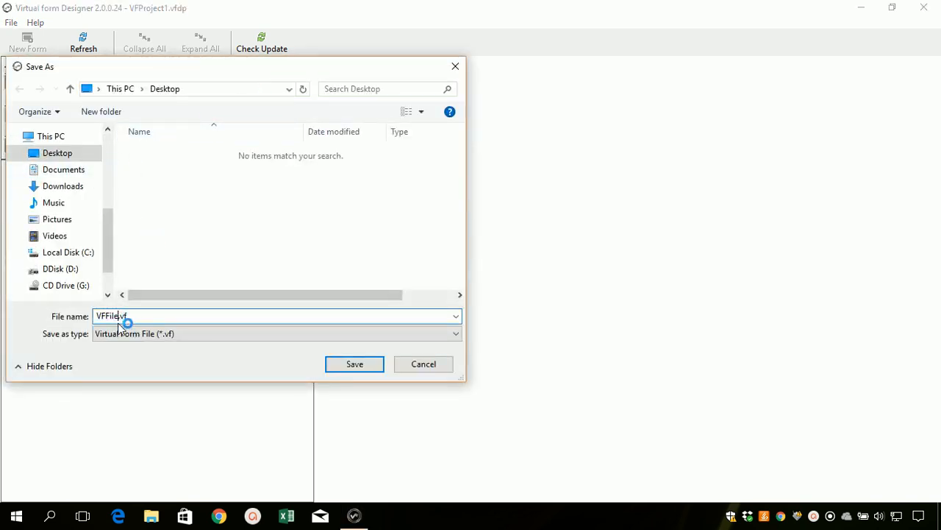
type("1")
left_click(342, 360)
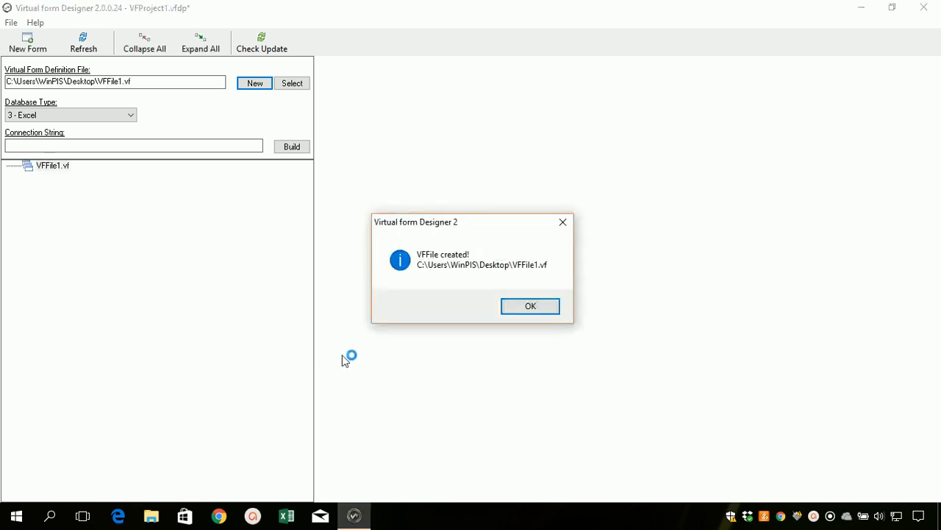
left_click(530, 305)
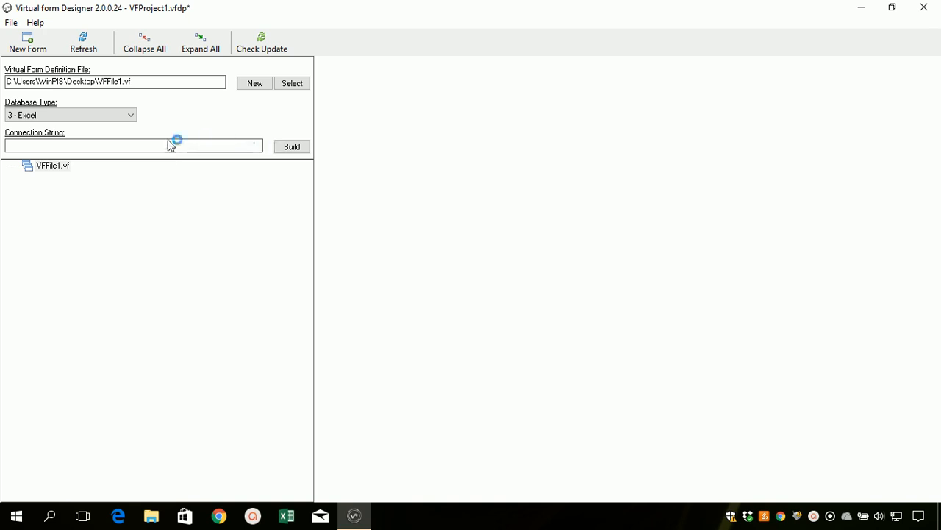
Copy the Excel connection string example from the online documentation and paste it as the project's connection string.
left_click(35, 134)
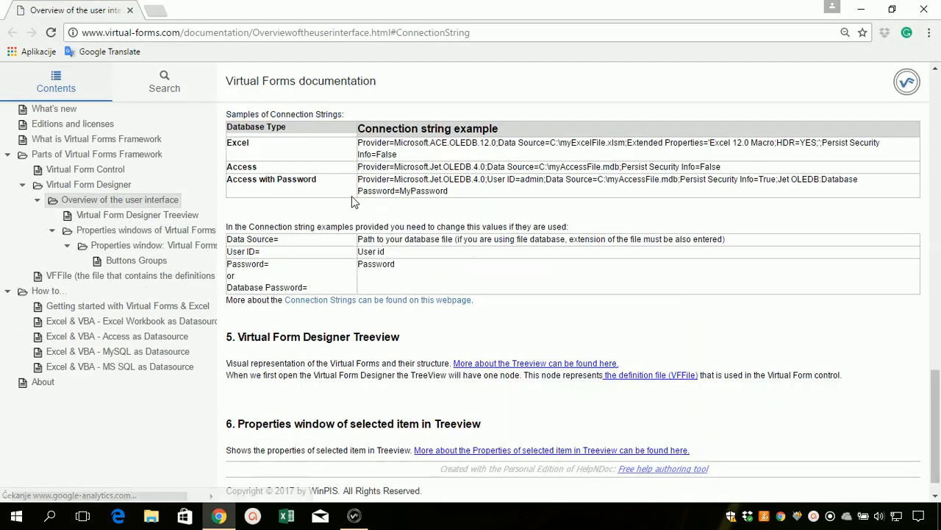
scroll(315, 187, "up", 1)
scroll(315, 186, "up", 2)
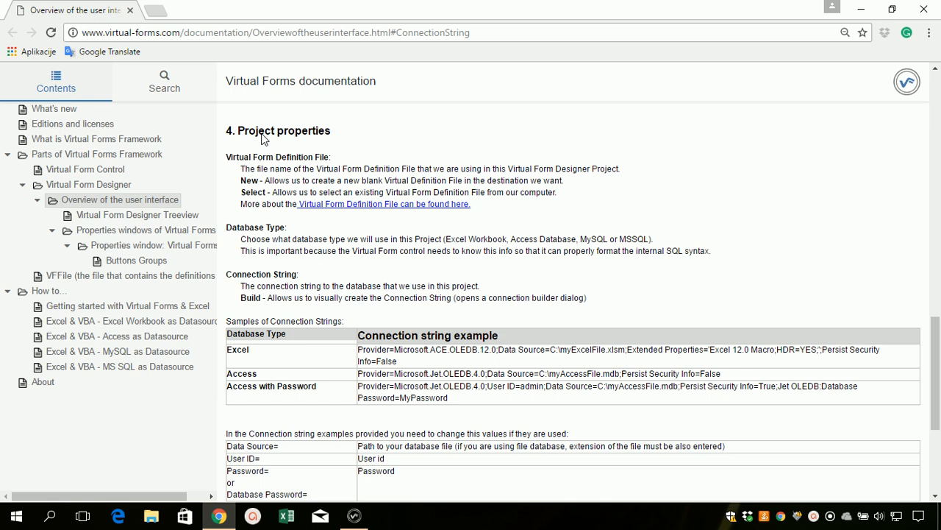
scroll(287, 154, "down", 2)
scroll(287, 153, "down", 1)
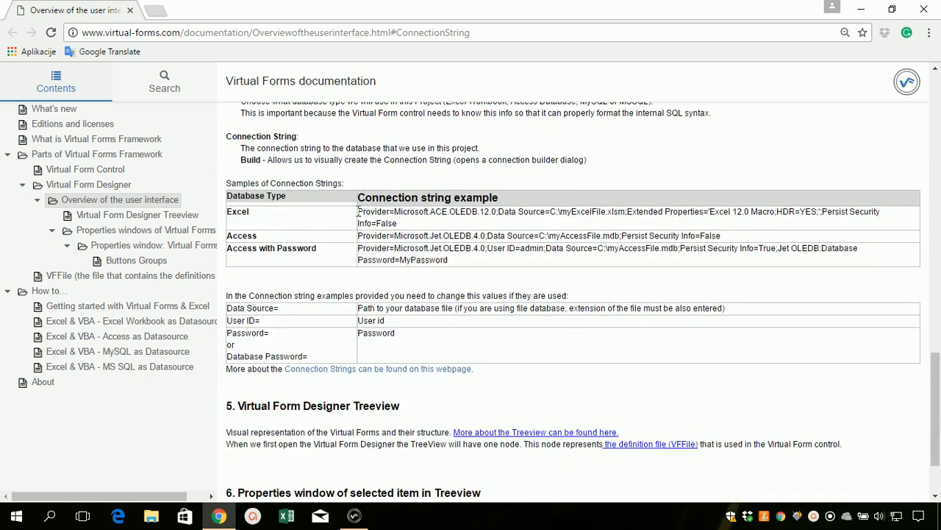
left_click_drag(357, 212, 399, 222)
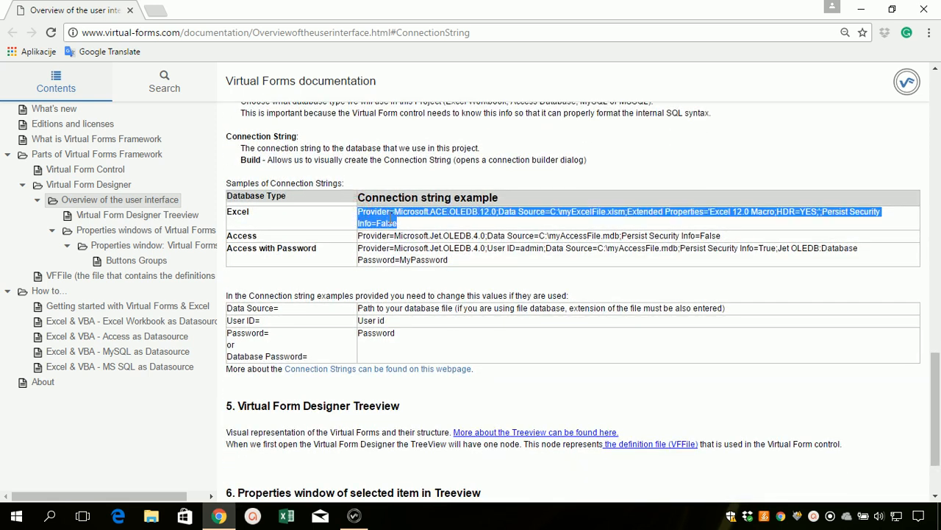
left_click(218, 515)
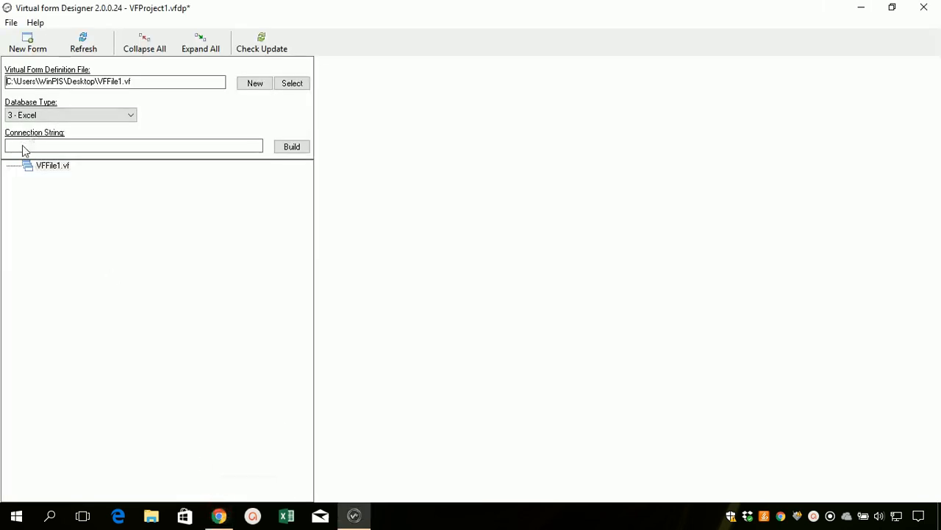
key("ctrl+v")
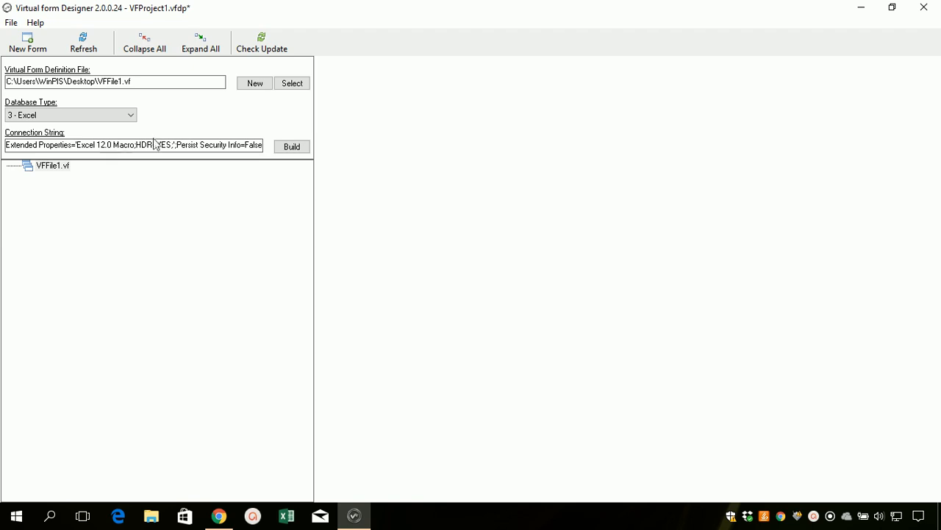
Replace the sample path C:\myExcelFile.xlsm in the connection string with the folder location copied from Northwind.xlsm's file properties, C:\Users\WinPIS\Desktop.
left_click_drag(153, 145, 4, 147)
left_click(89, 146)
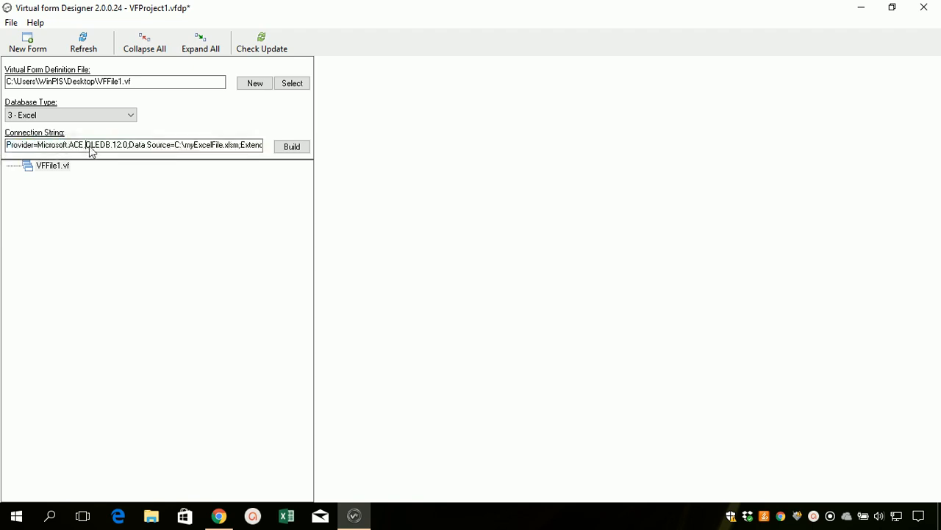
left_click_drag(176, 146, 238, 147)
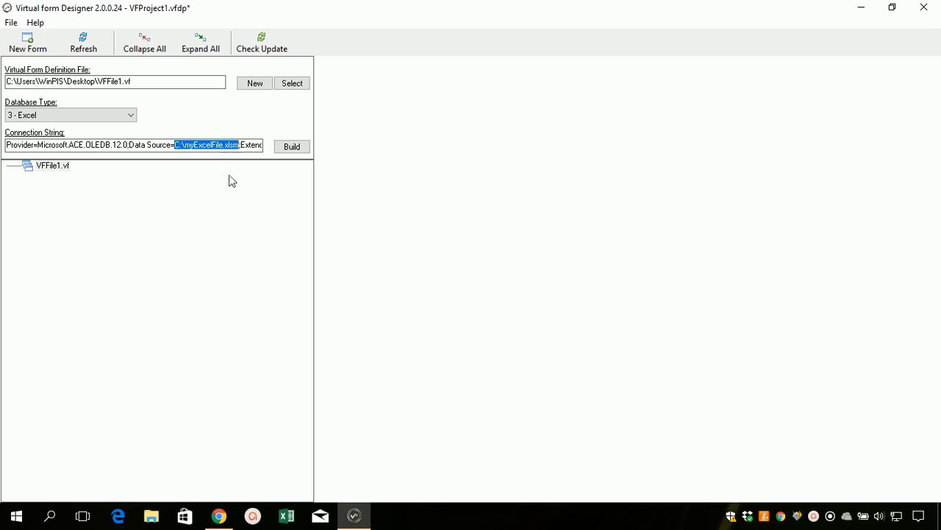
left_click(364, 512)
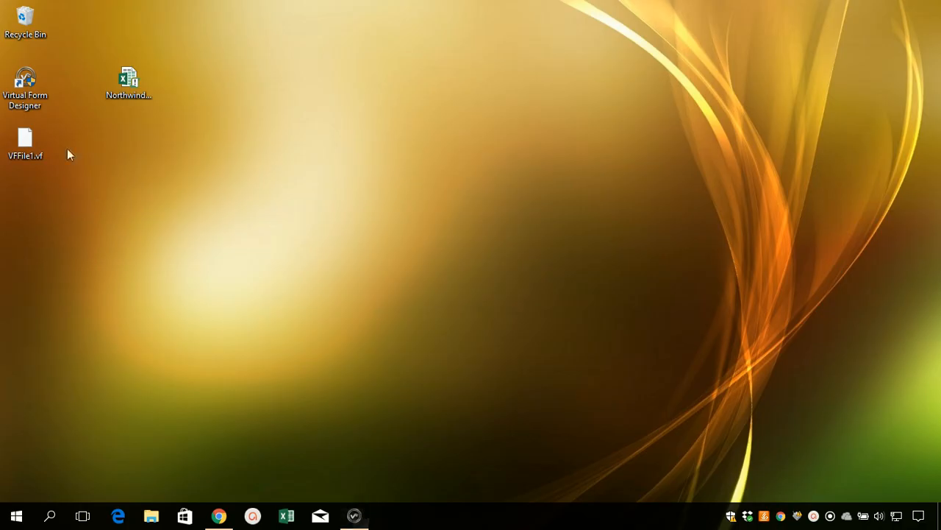
right_click(128, 83)
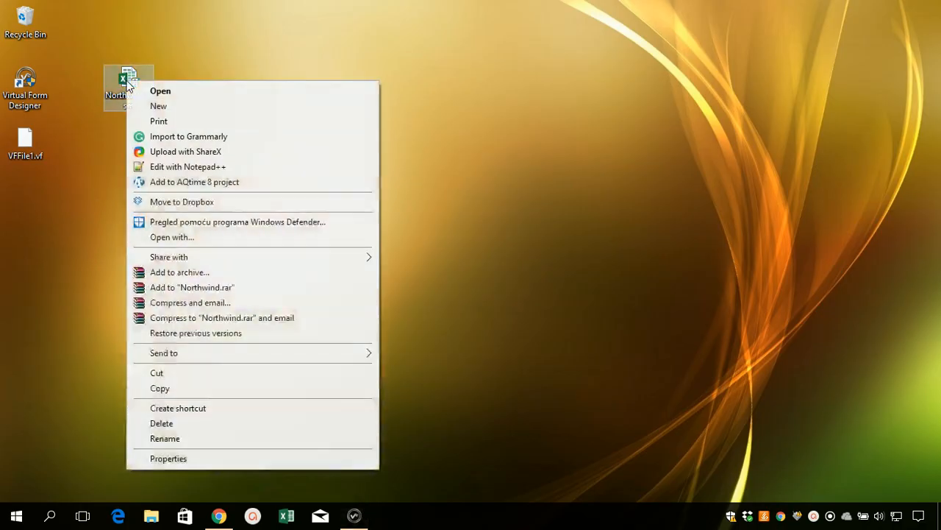
left_click(182, 457)
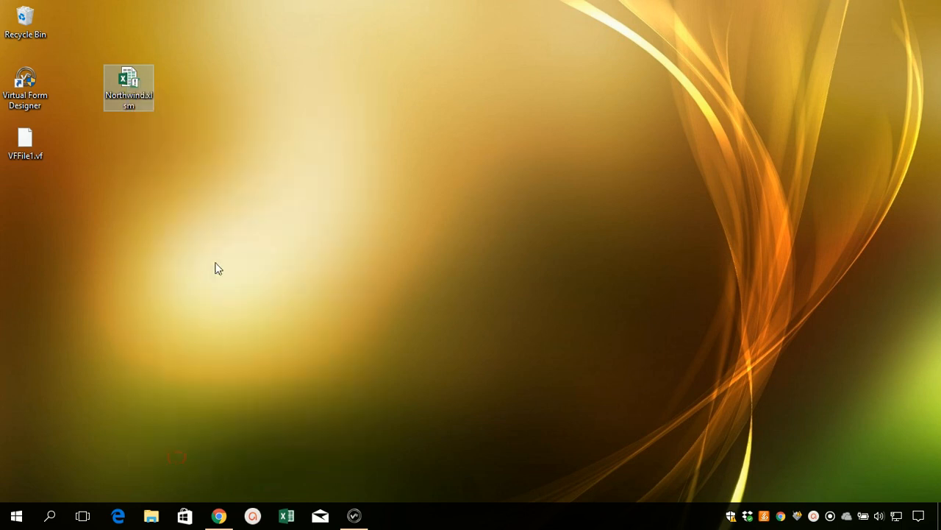
left_click_drag(290, 216, 196, 215)
right_click(218, 221)
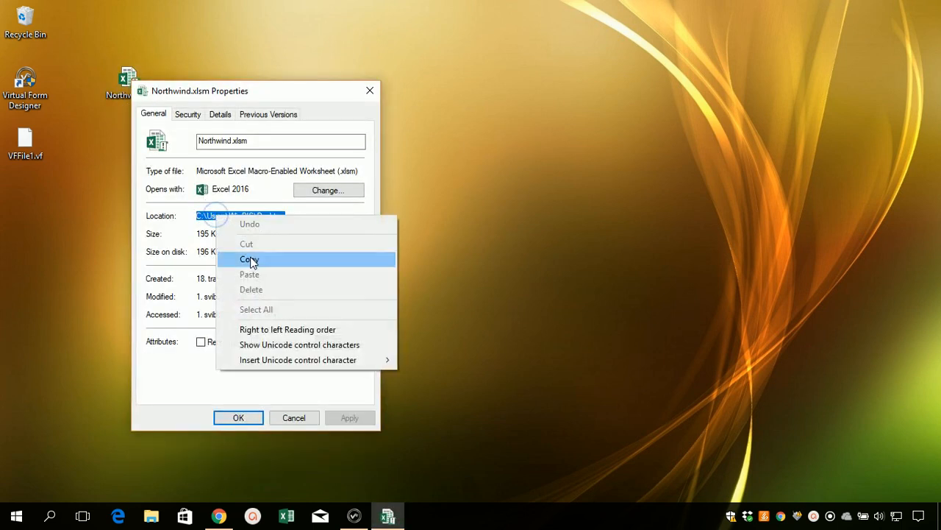
left_click(249, 258)
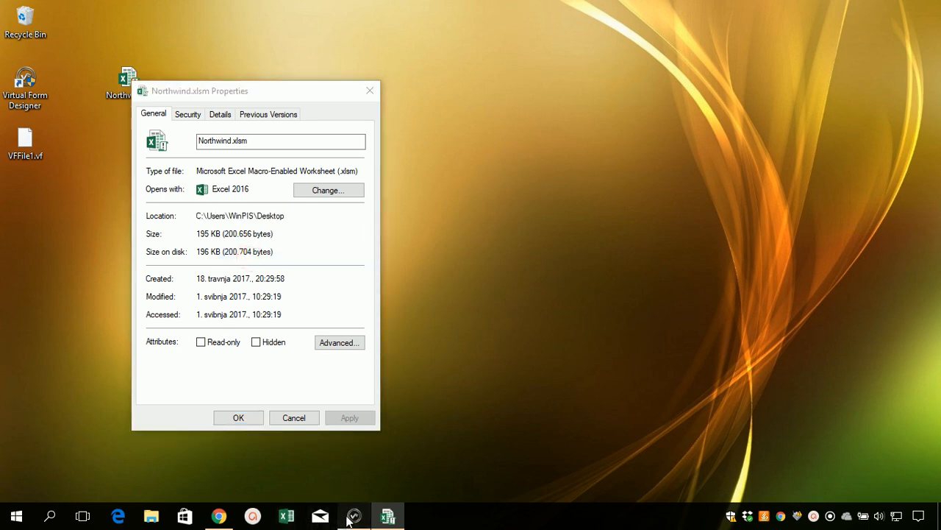
left_click(354, 515)
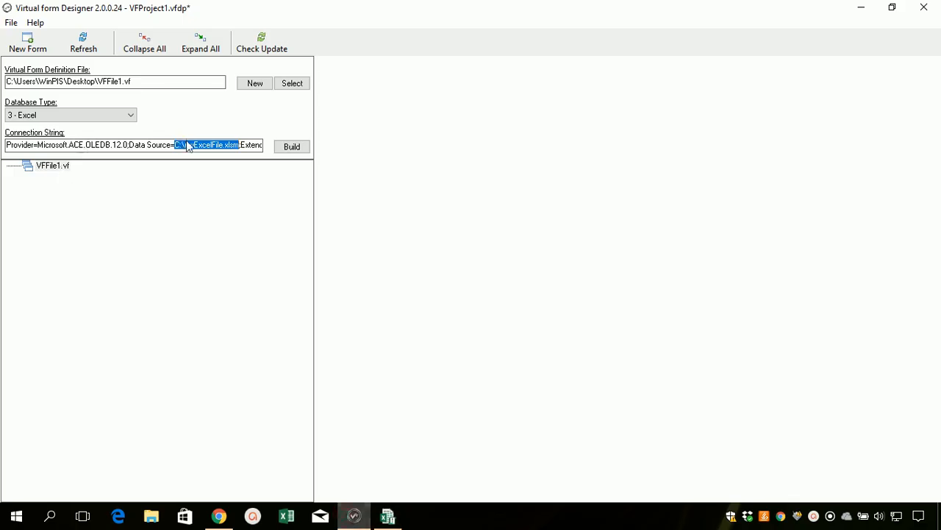
key("ctrl+v")
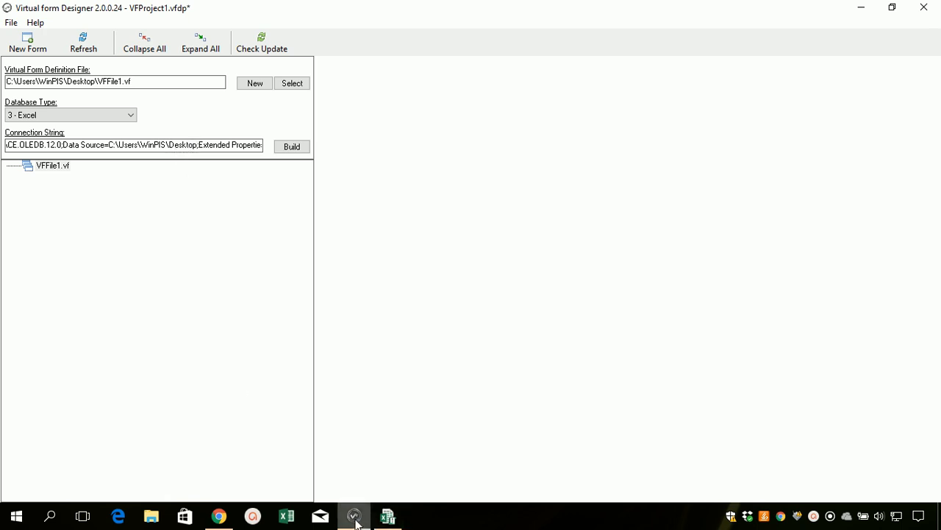
Copy the workbook's file name from its properties and append \Northwind.xlsm to the Desktop path in the connection string's data source.
left_click(387, 514)
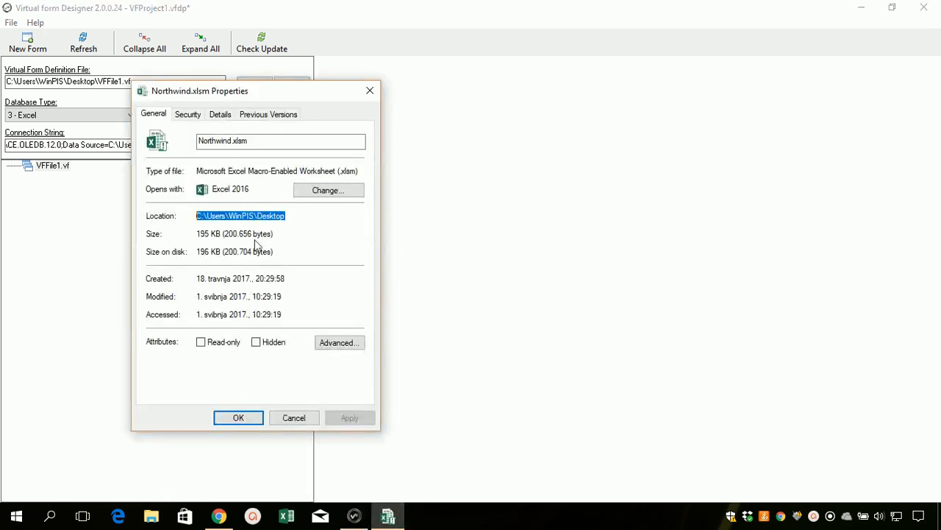
double_click(227, 140)
right_click(227, 140)
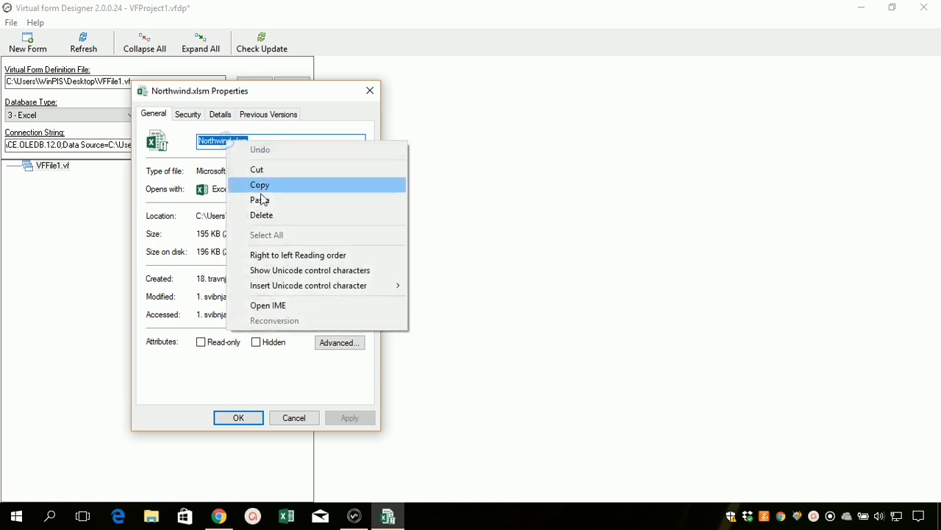
left_click(259, 187)
left_click(90, 147)
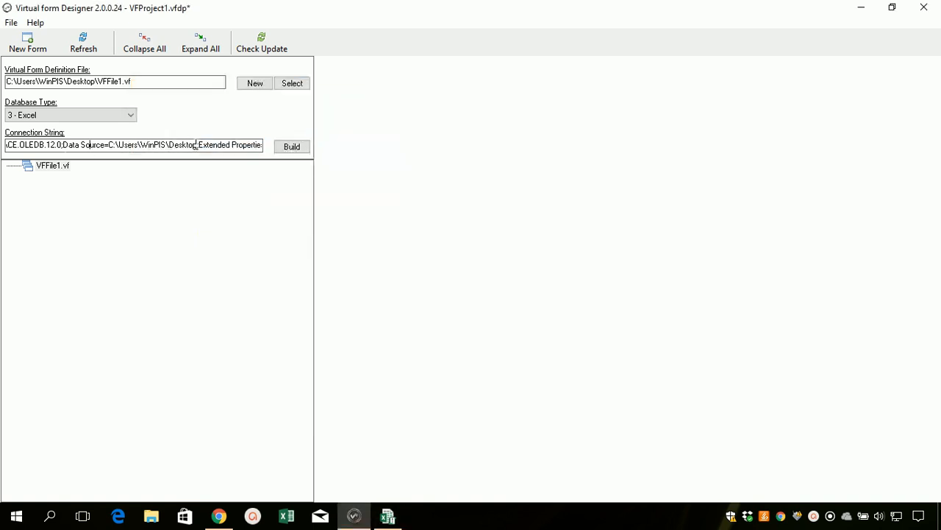
type("\\")
key("ctrl+v")
Build the connection string through Data Link Properties, test the connection to the workbook and accept the settings.
left_click(288, 147)
left_click(548, 355)
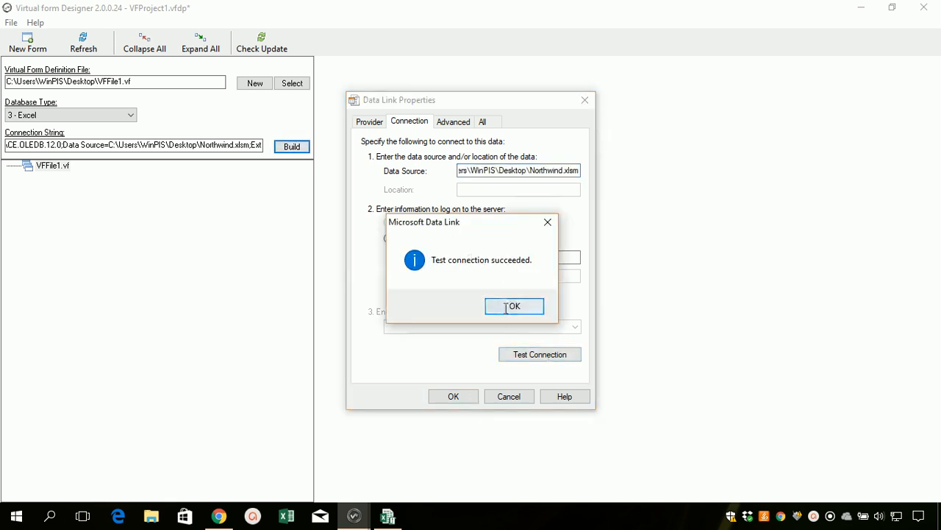
left_click(506, 307)
left_click(449, 395)
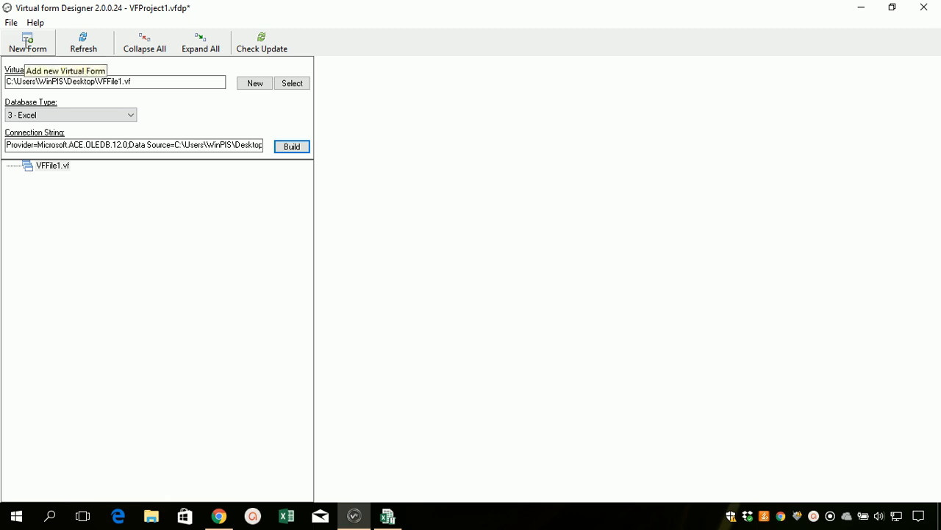
Save the project on the Desktop as VFProject1.vfdp.
left_click(11, 22)
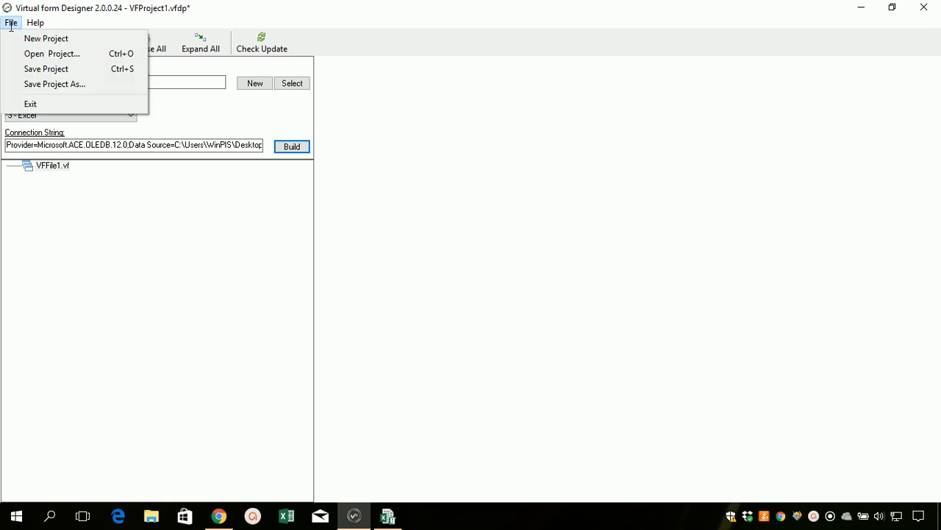
left_click(46, 84)
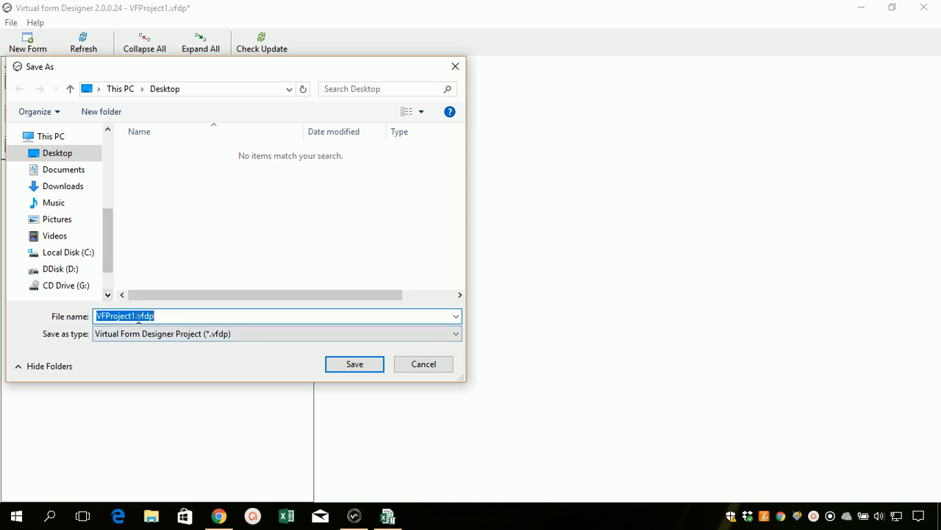
left_click(136, 315)
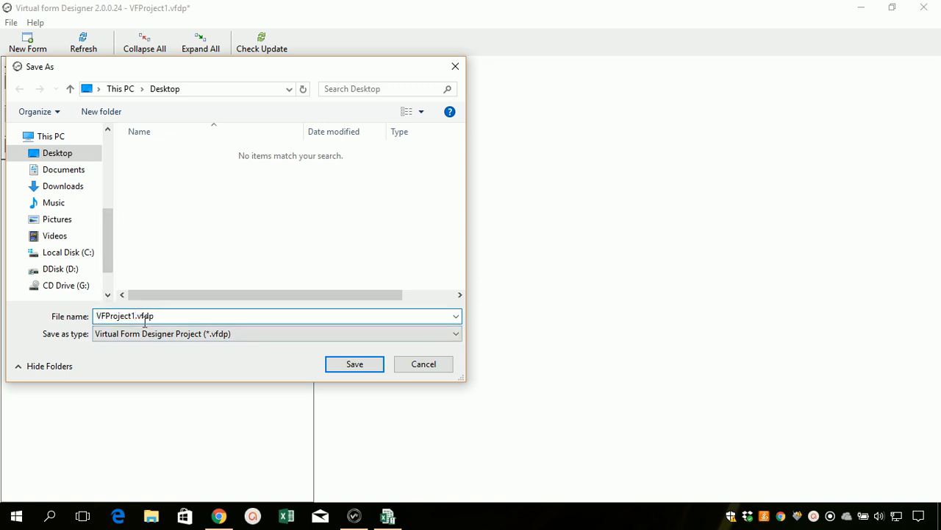
left_click(340, 363)
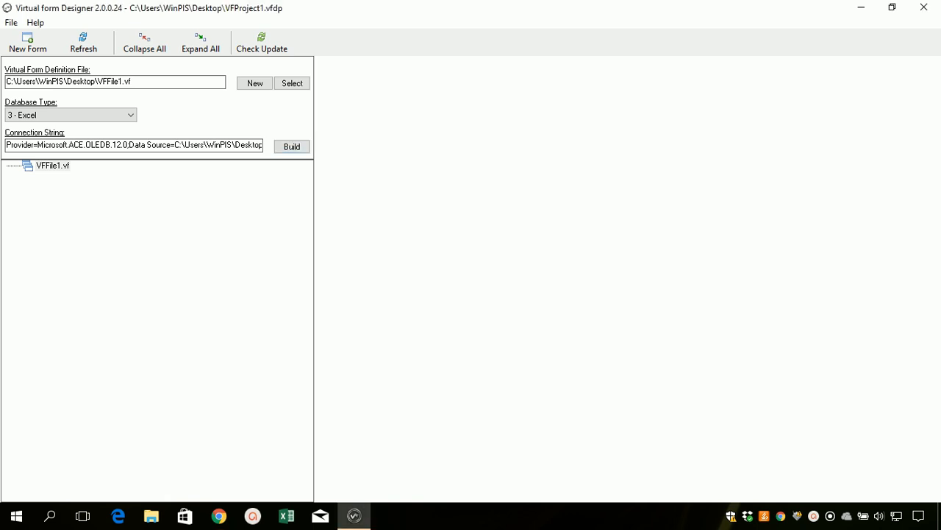
Create a new virtual form with the [Categories$] sheet as its master table.
left_click(27, 42)
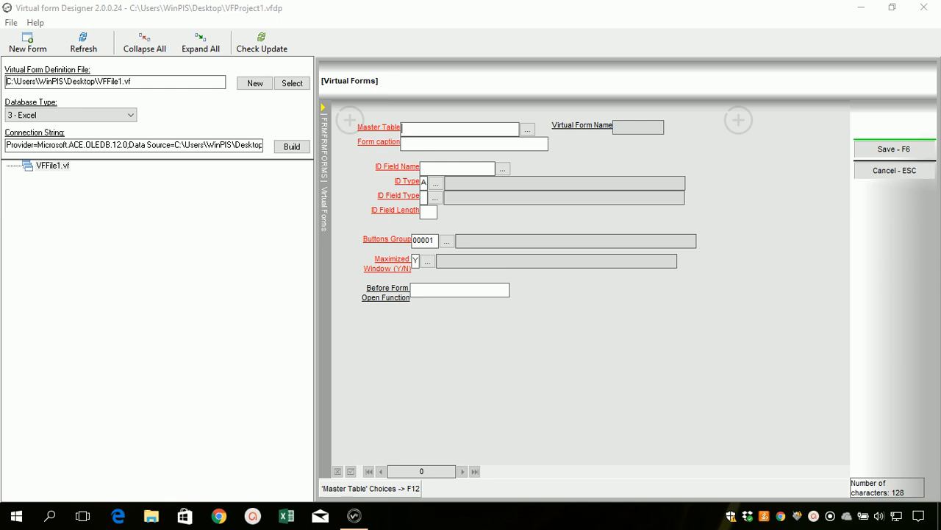
left_click(527, 130)
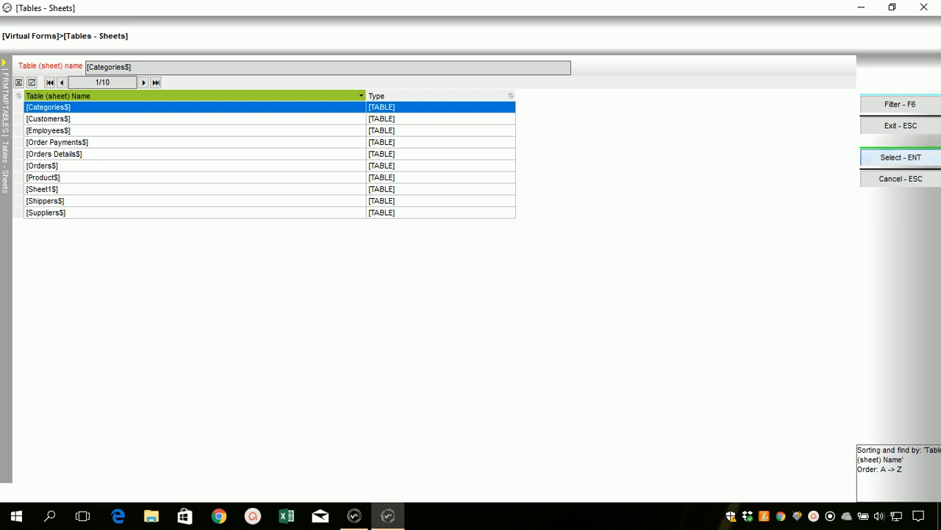
key("Return")
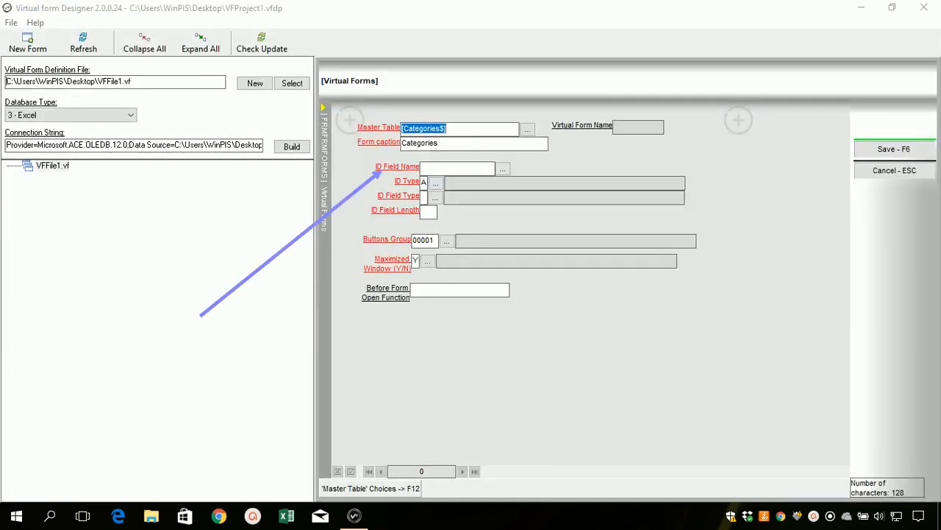
Read the online documentation on the ID Field Name property and close the browser.
left_click(440, 168)
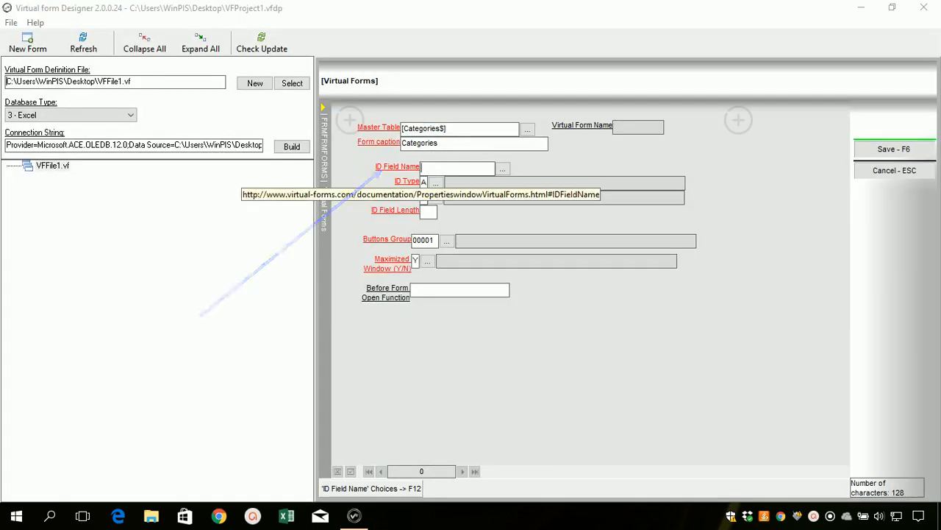
left_click(397, 167)
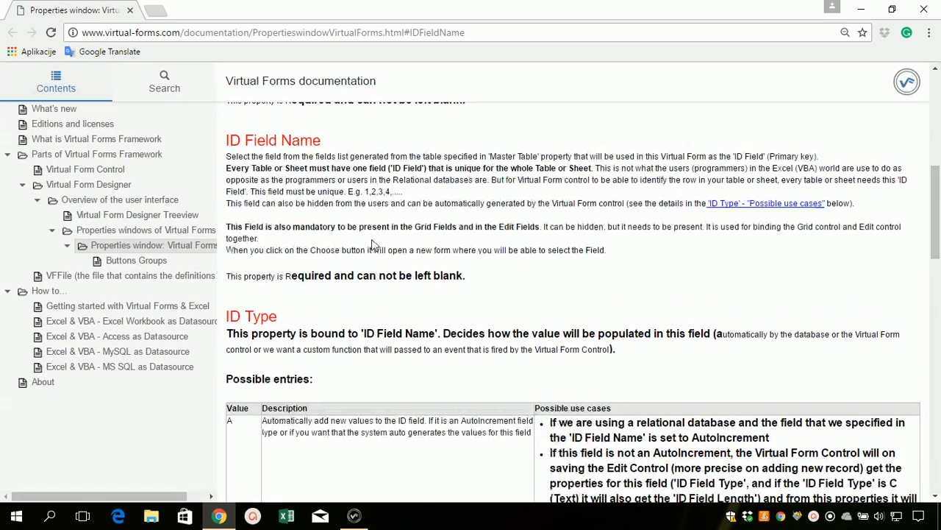
left_click_drag(276, 156, 466, 295)
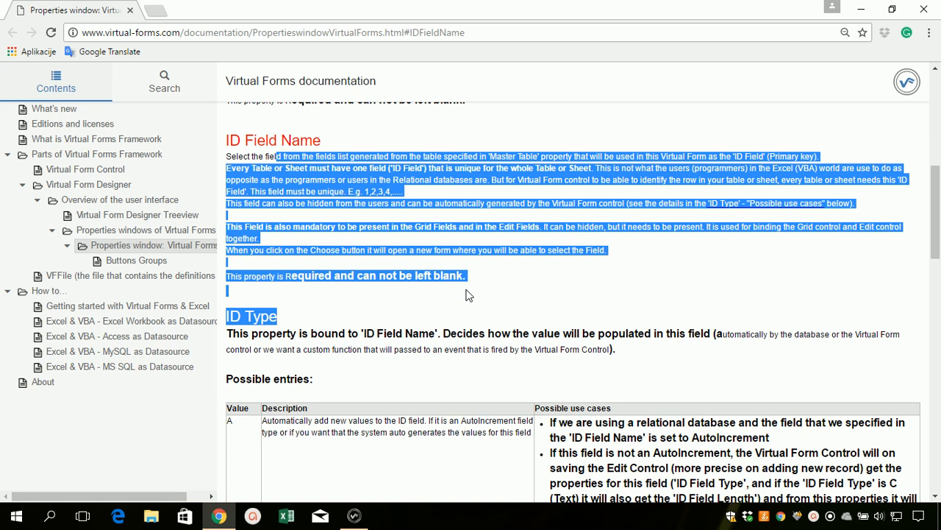
left_click(466, 294)
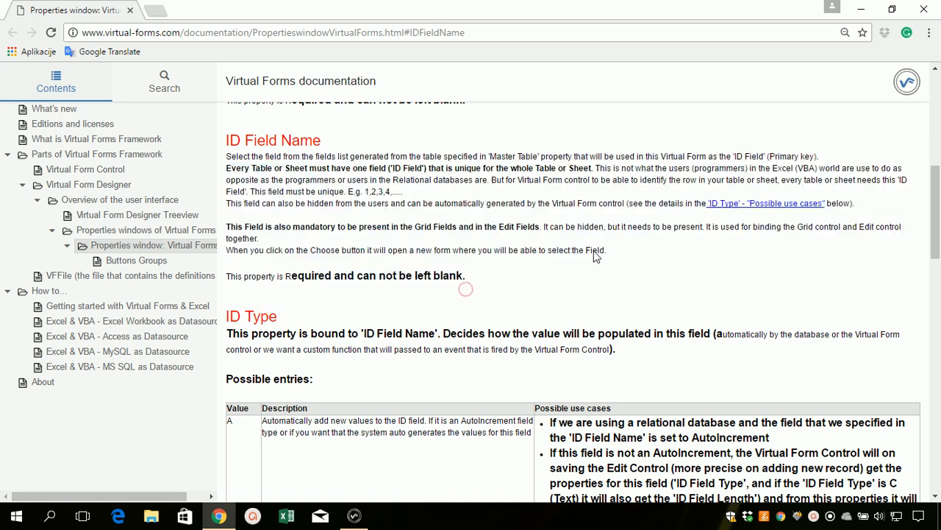
left_click(930, 11)
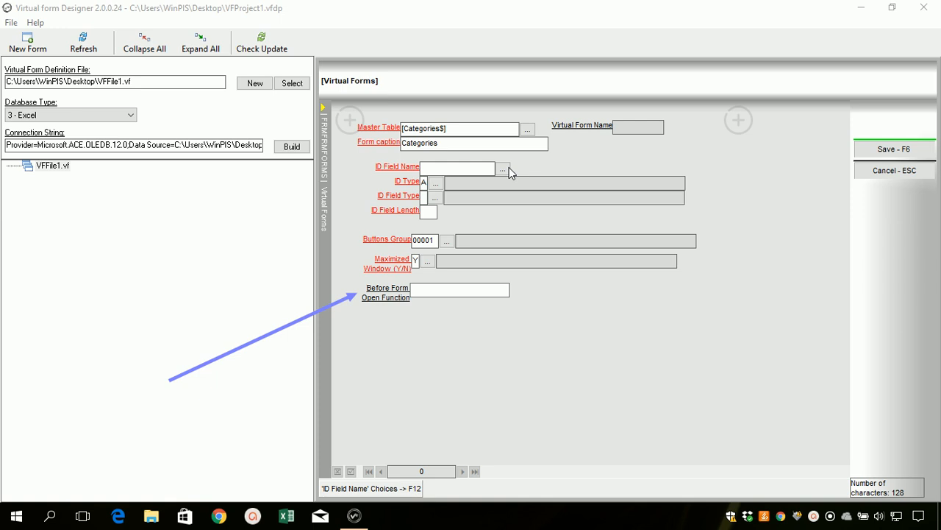
Choose [CategoryID] as the form's ID field and save the Categories form.
left_click(503, 170)
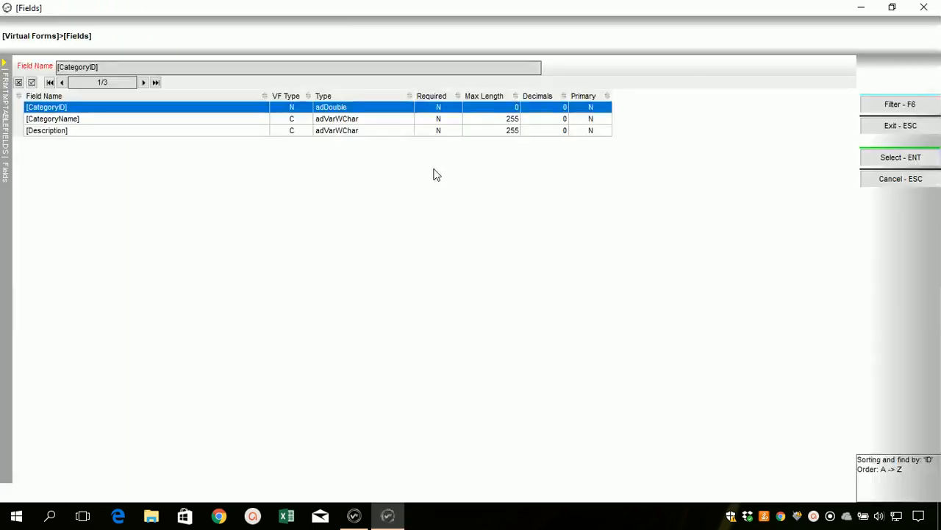
left_click(912, 160)
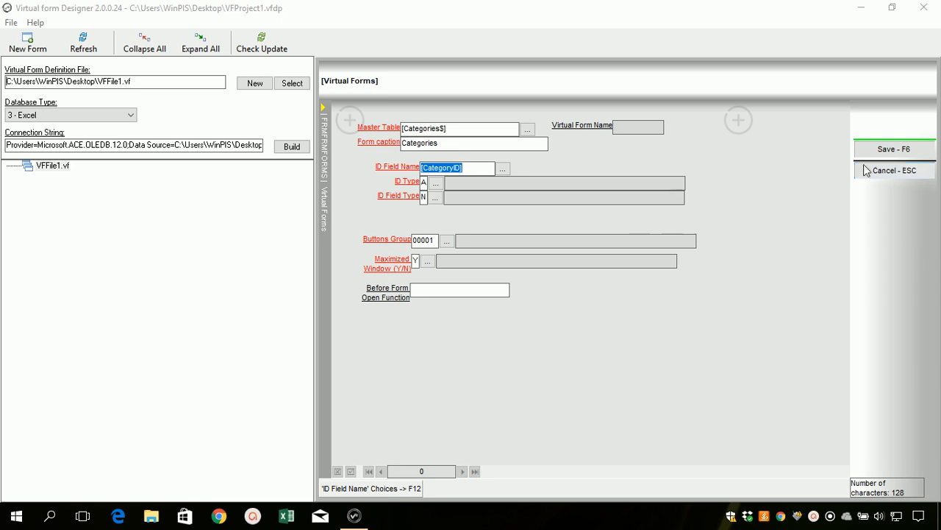
left_click(916, 155)
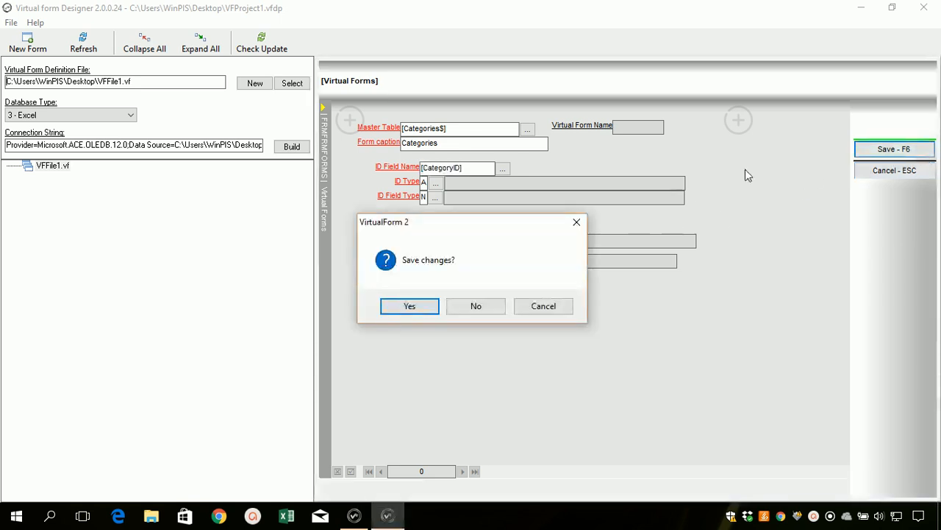
left_click(404, 307)
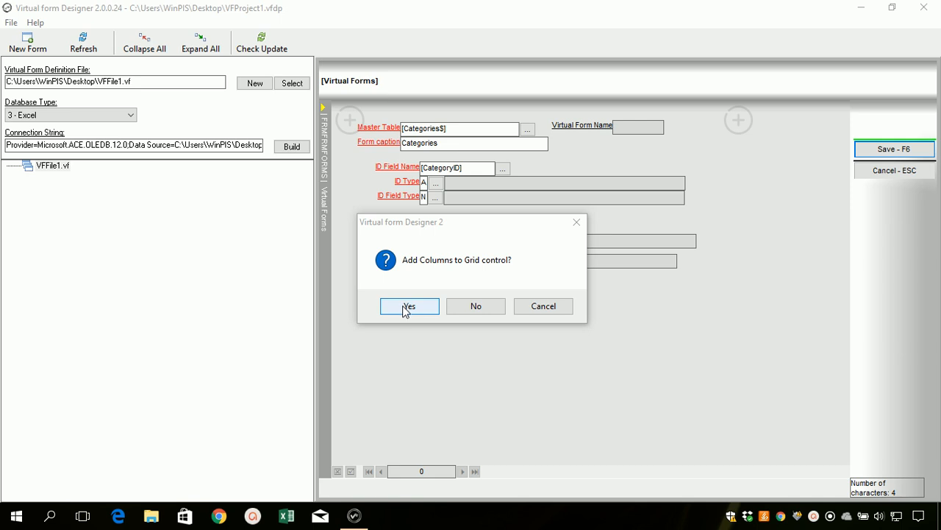
Add the CategoryName and Description fields as columns of the form's grid control.
left_click(405, 310)
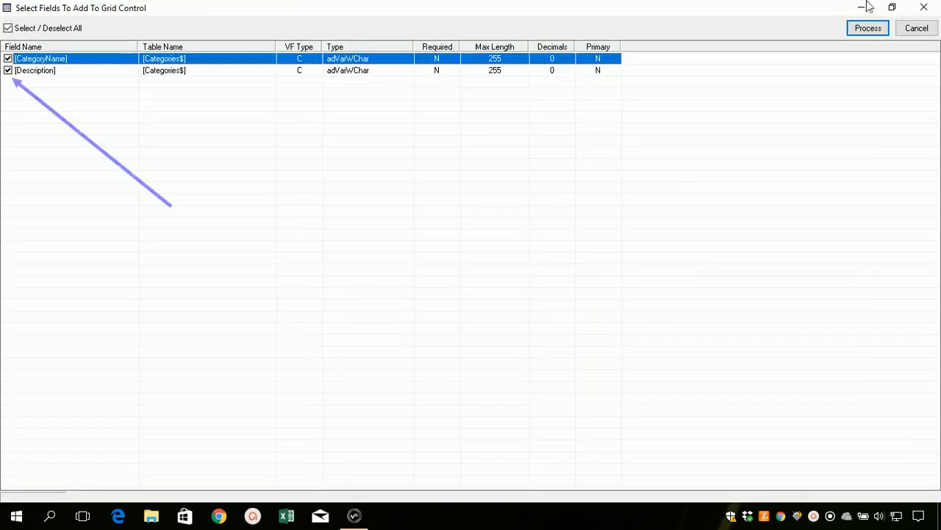
left_click(868, 31)
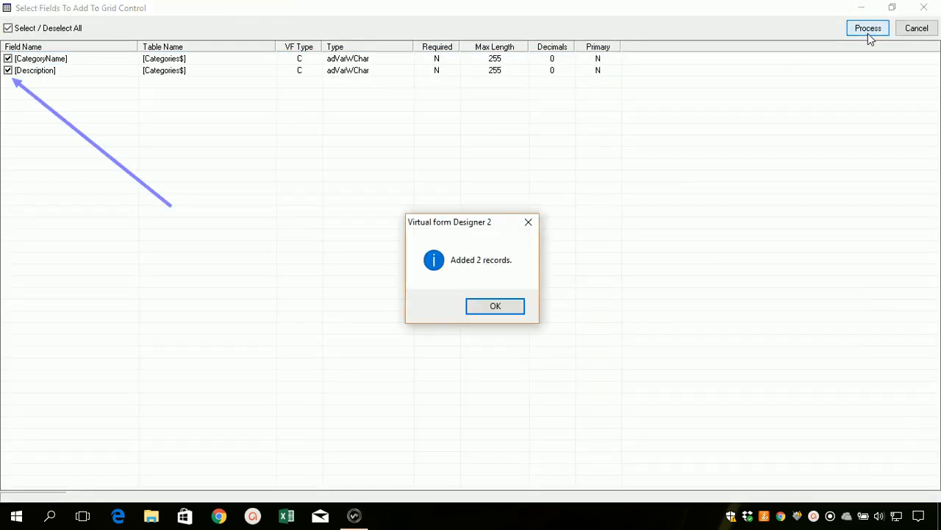
left_click(493, 306)
Add the CategoryName and Description fields to the form's edit control.
left_click(410, 309)
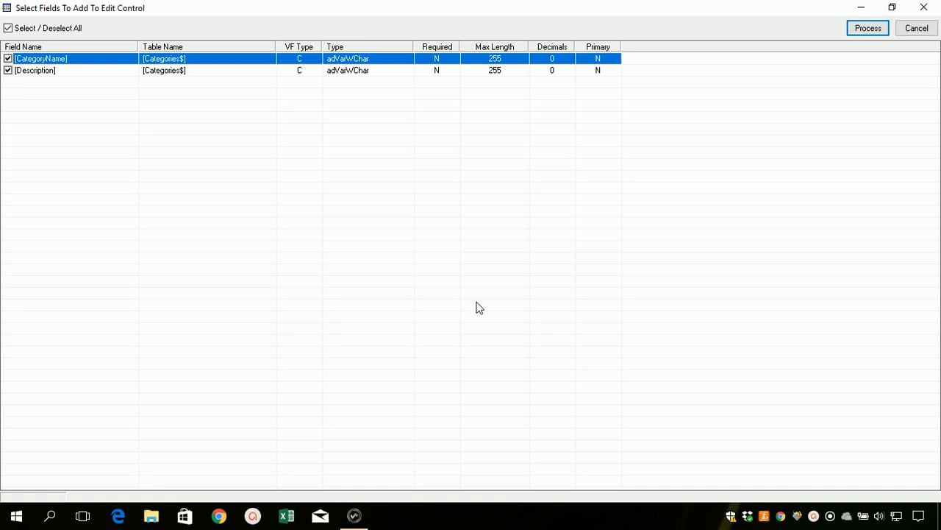
left_click(868, 28)
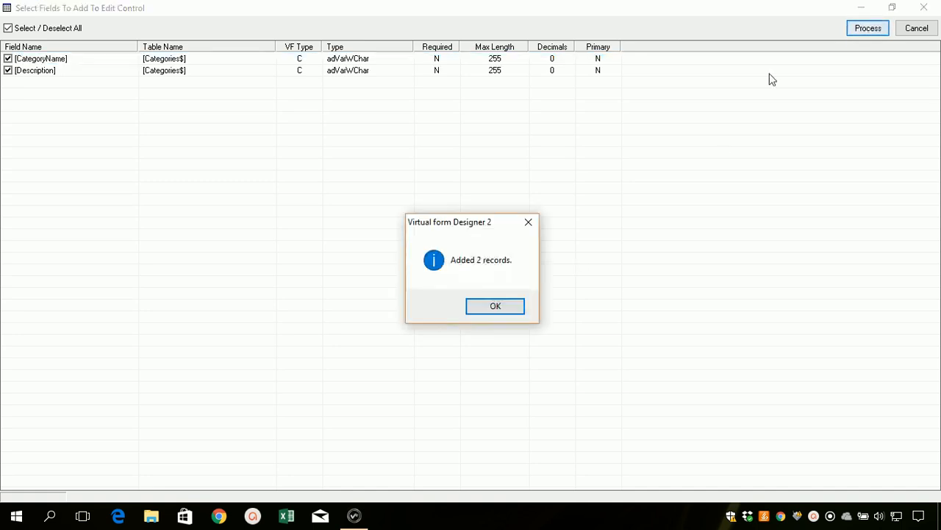
left_click(483, 308)
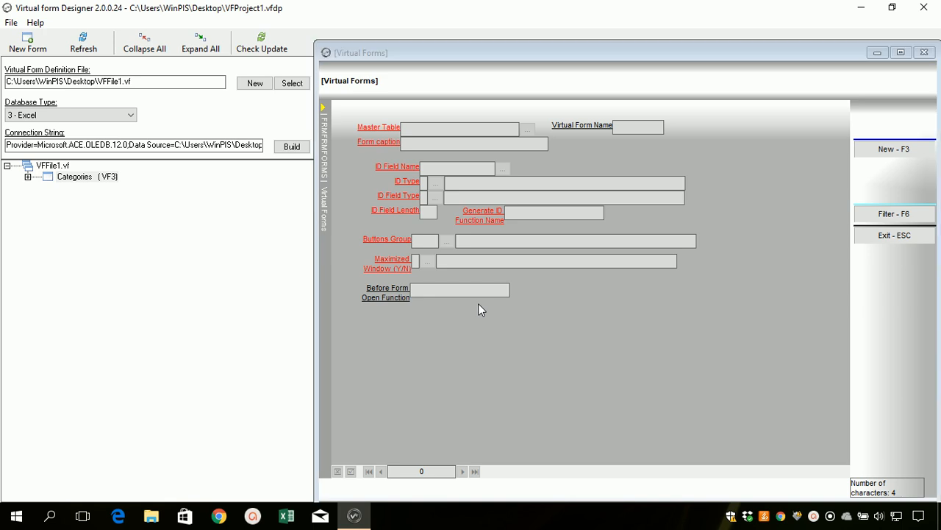
Expand the Categories form's grid and edit controls in the tree and view the properties of the Description edit field.
left_click(27, 176)
left_click(49, 189)
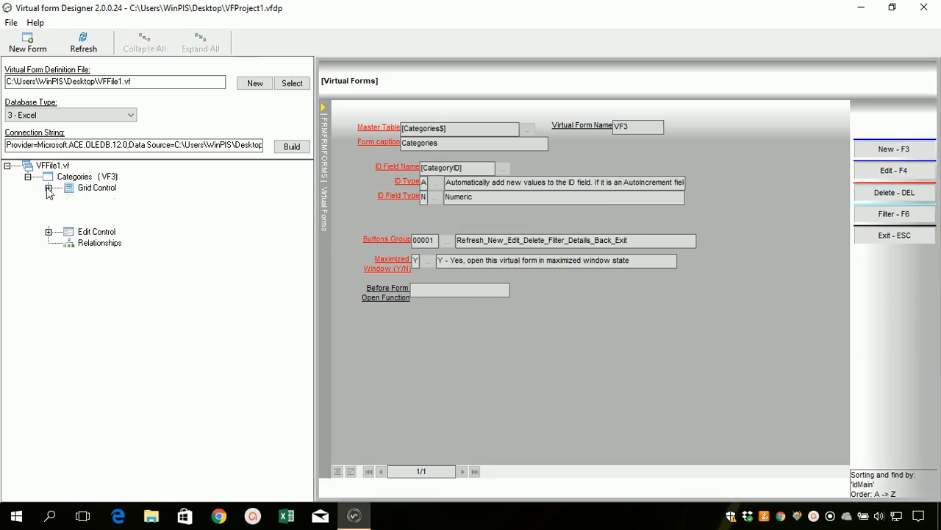
left_click(49, 231)
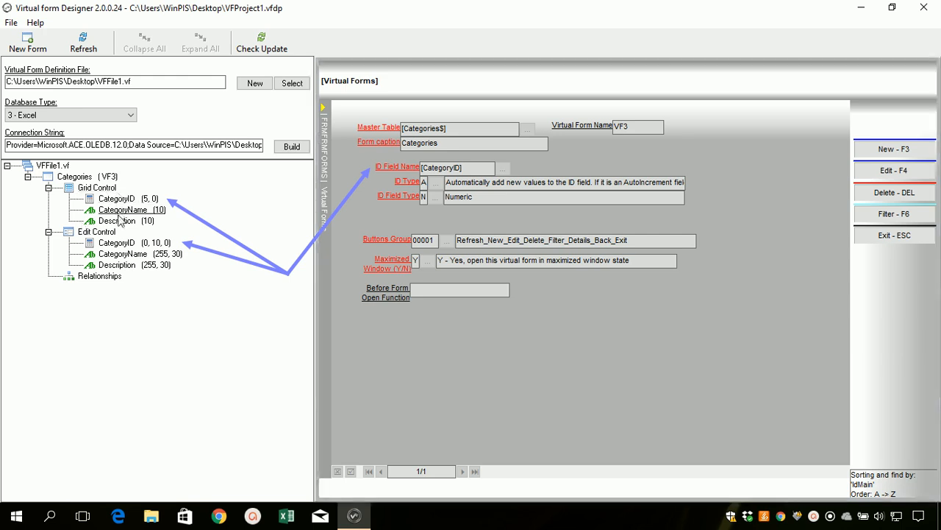
left_click(125, 265)
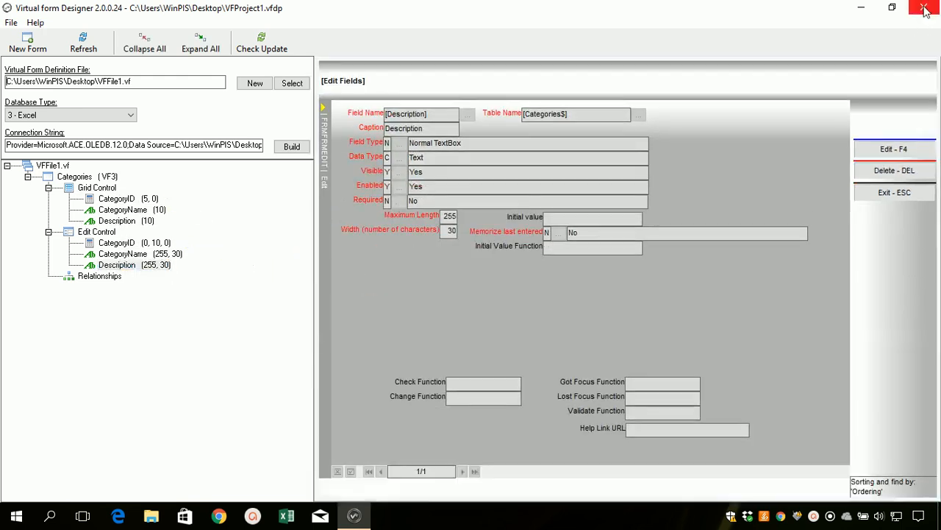